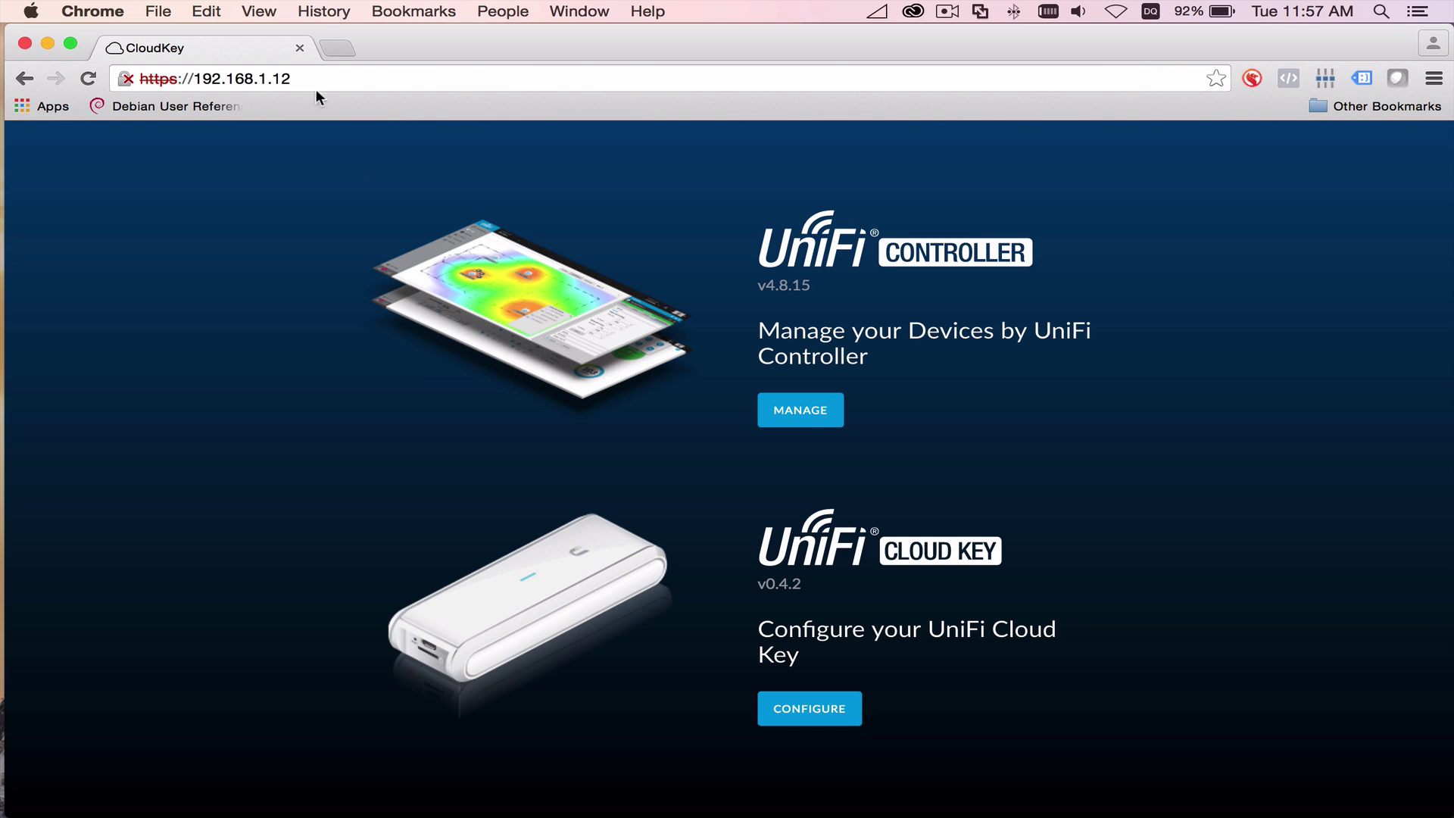
Step: Open the UniFi Controller dashboard for Copper Demo and review its Network Health (WAN down, LAN stable)
{"action": "left_click", "coordinate": [307, 78]}
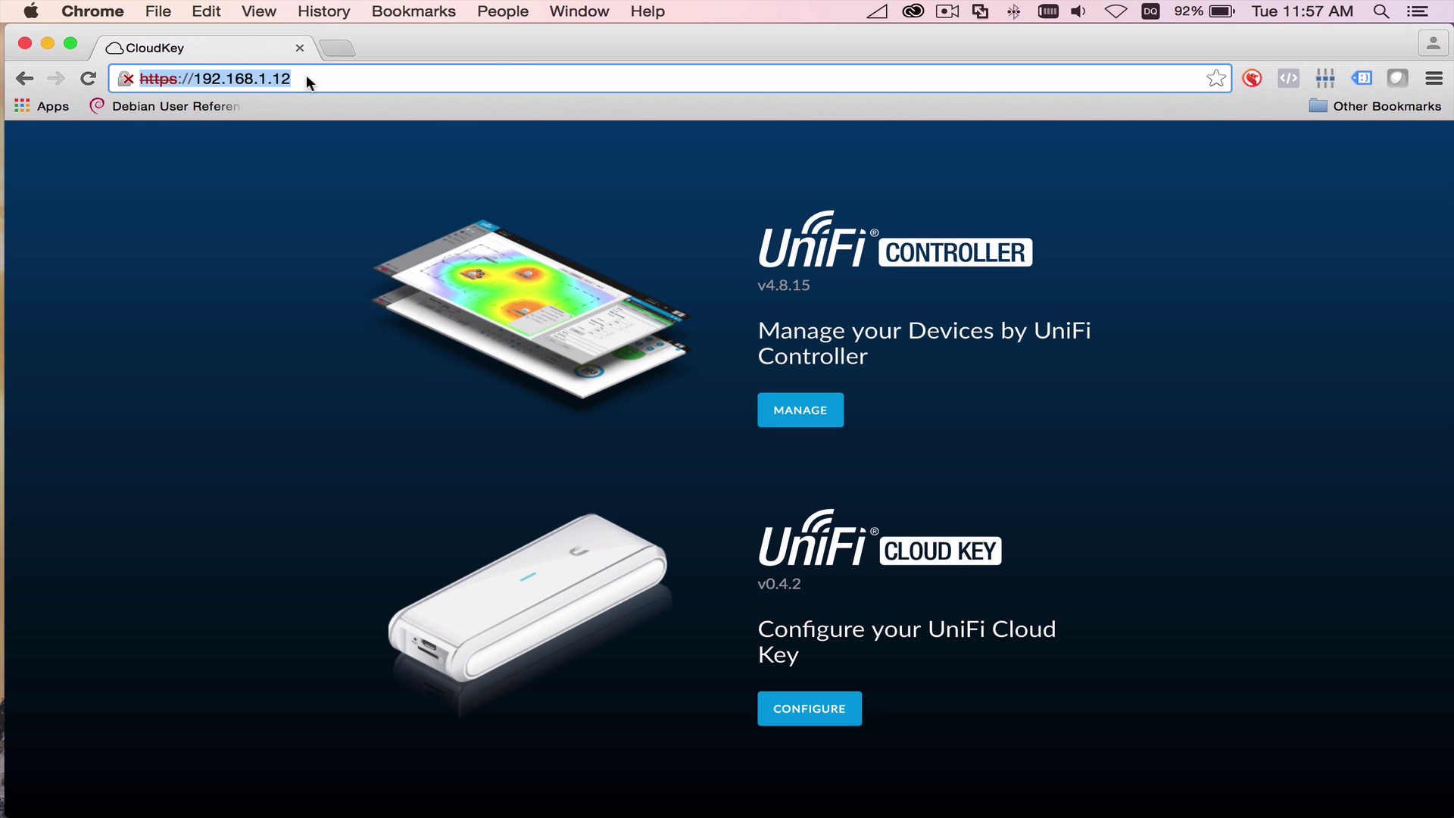
{"action": "left_click", "coordinate": [817, 412]}
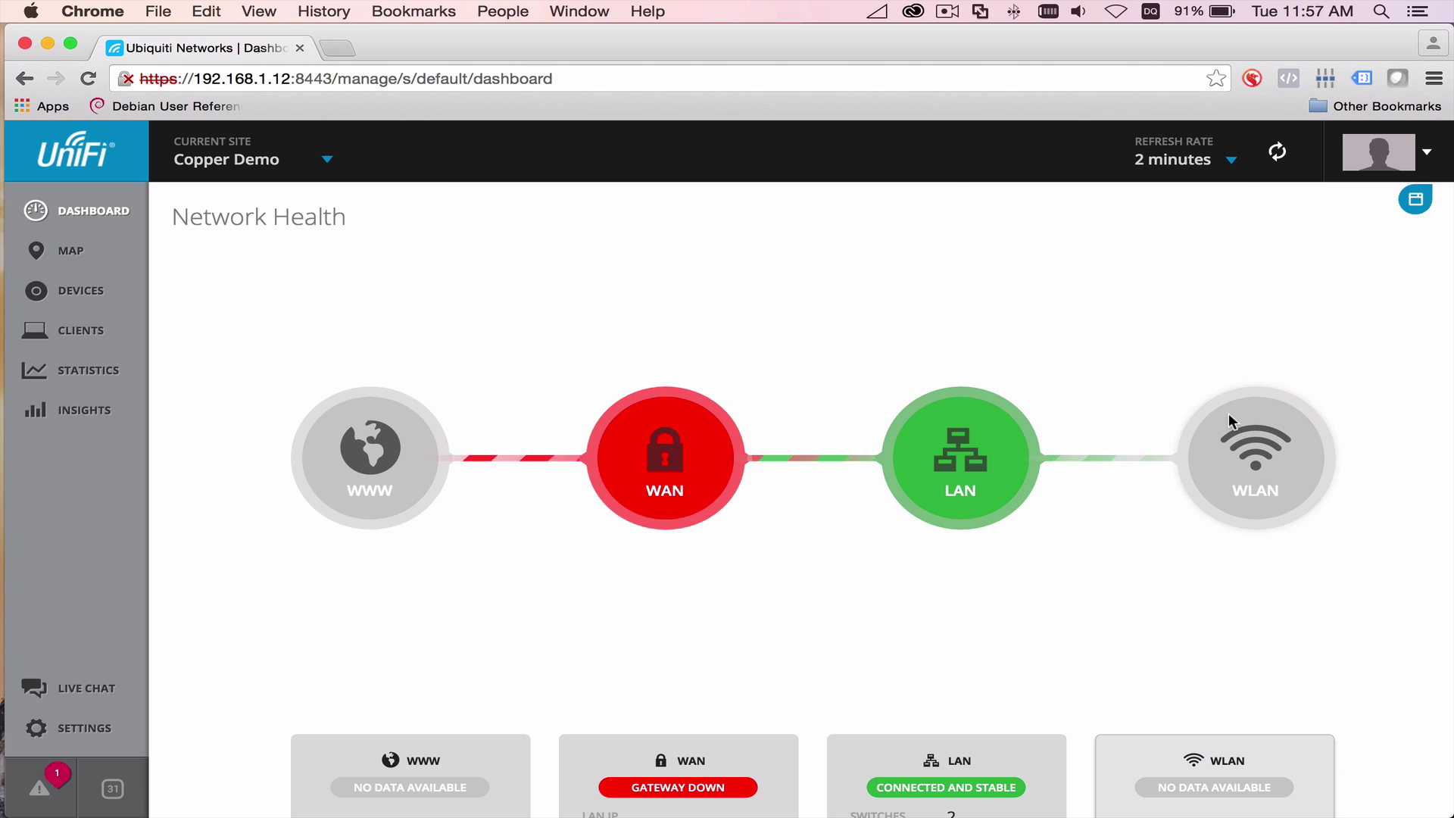
{"action": "scroll", "coordinate": [599, 494], "scroll_direction": "down", "scroll_amount": 3}
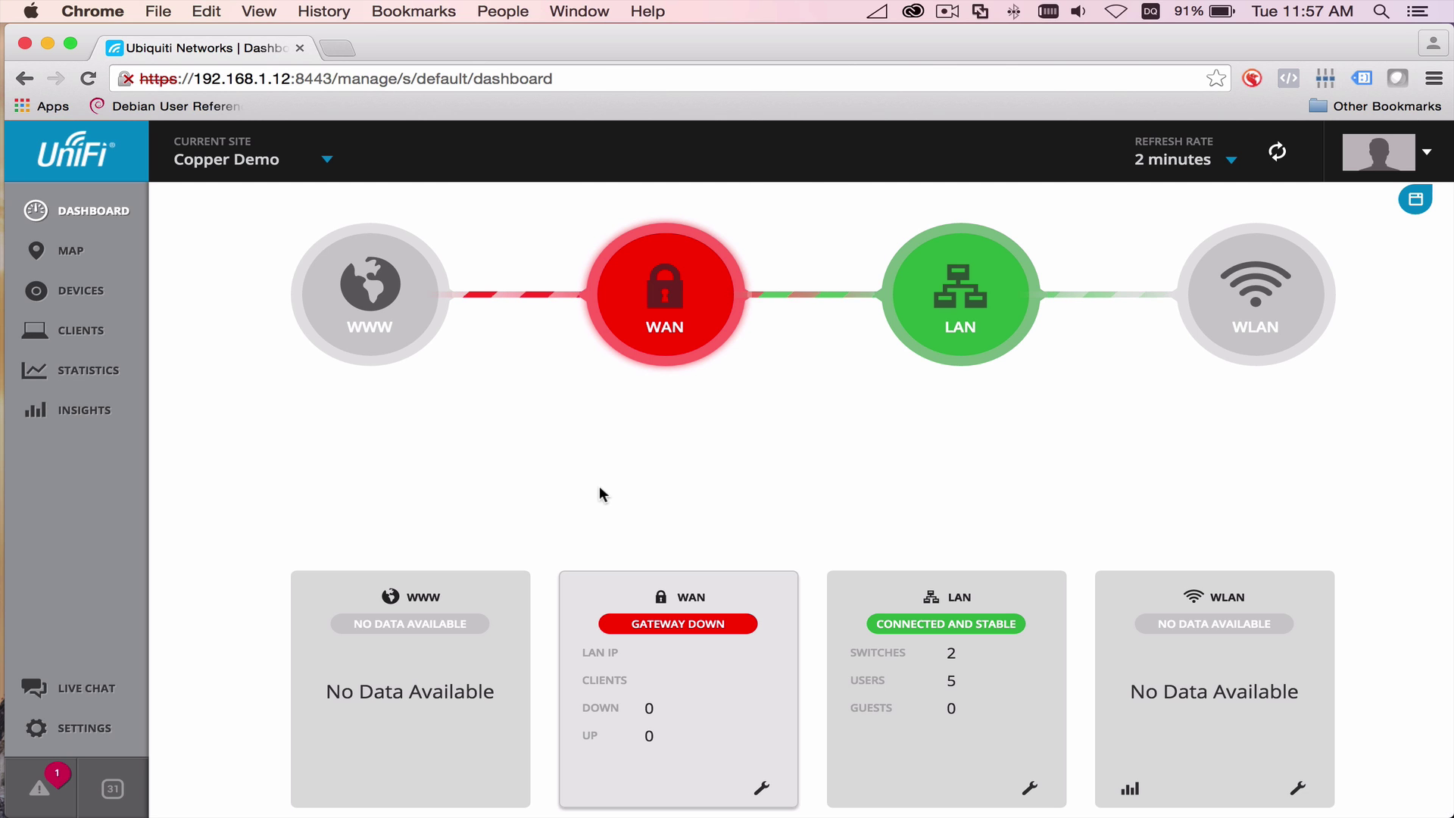
{"action": "scroll", "coordinate": [598, 494], "scroll_direction": "up", "scroll_amount": 3}
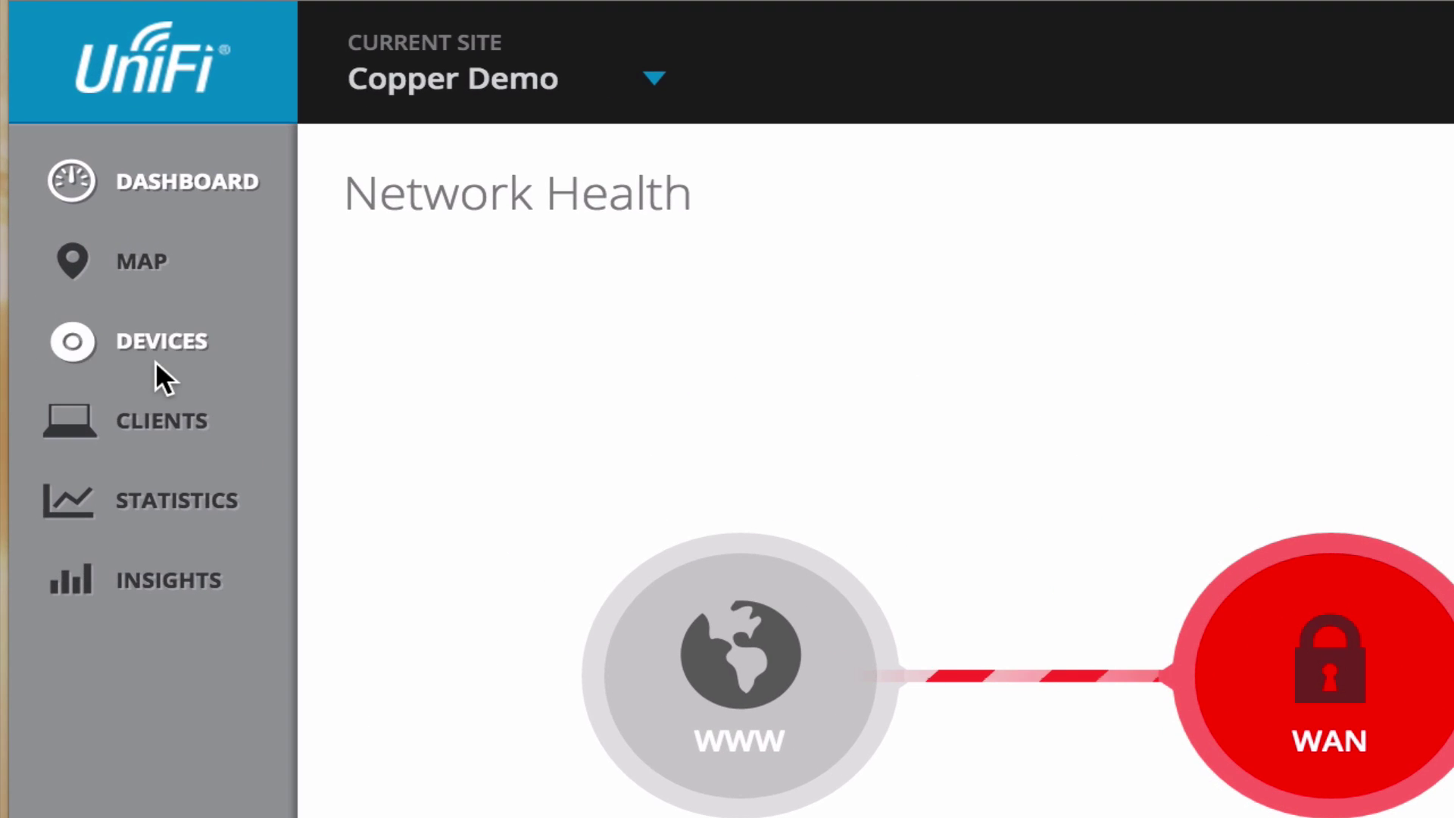
Step: In Devices, forget the disconnected Security Gateway 3P via Configuration > Forget This Gateway, confirming the removal
{"action": "left_click", "coordinate": [142, 353]}
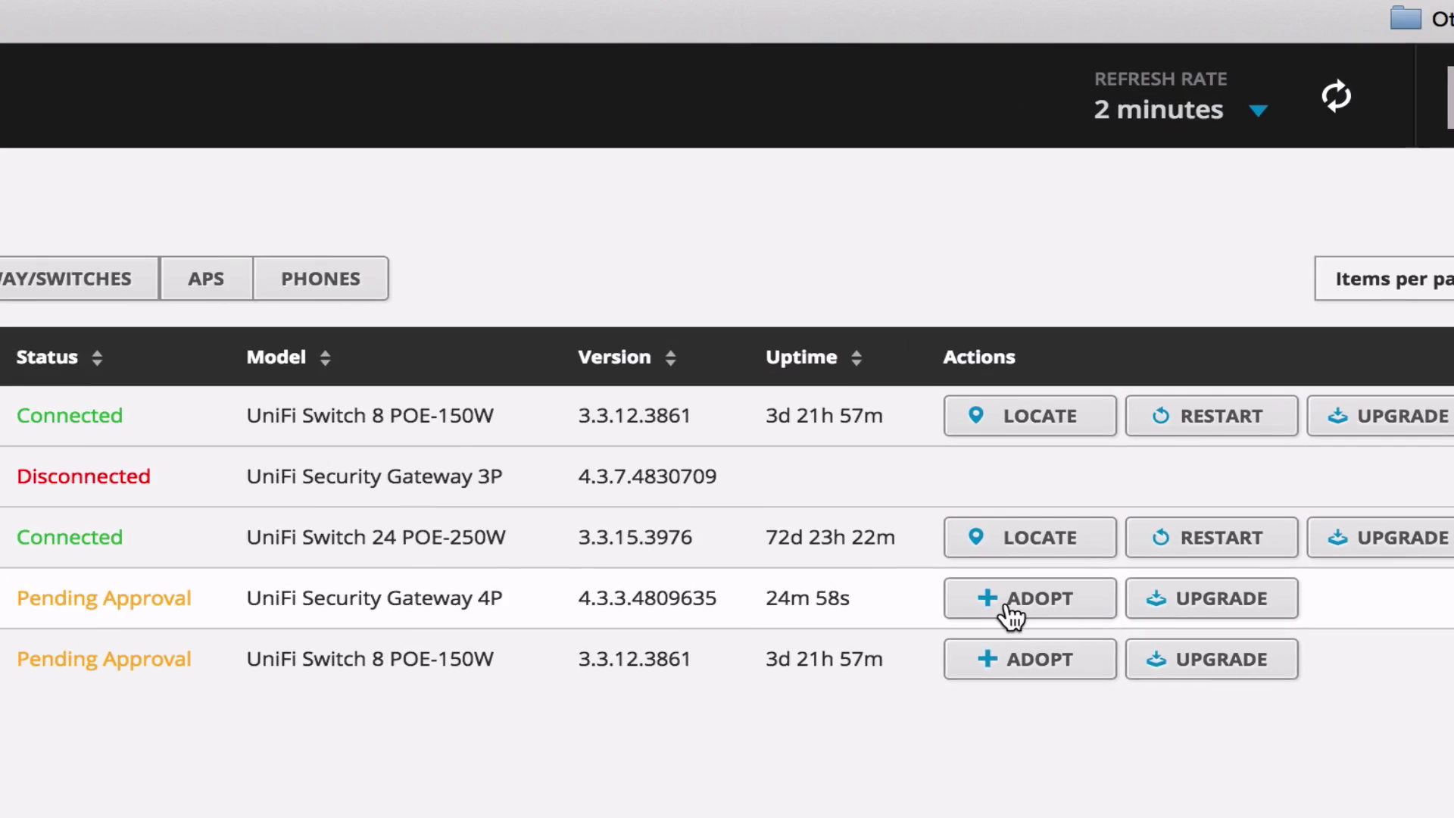
{"action": "left_click", "coordinate": [879, 561]}
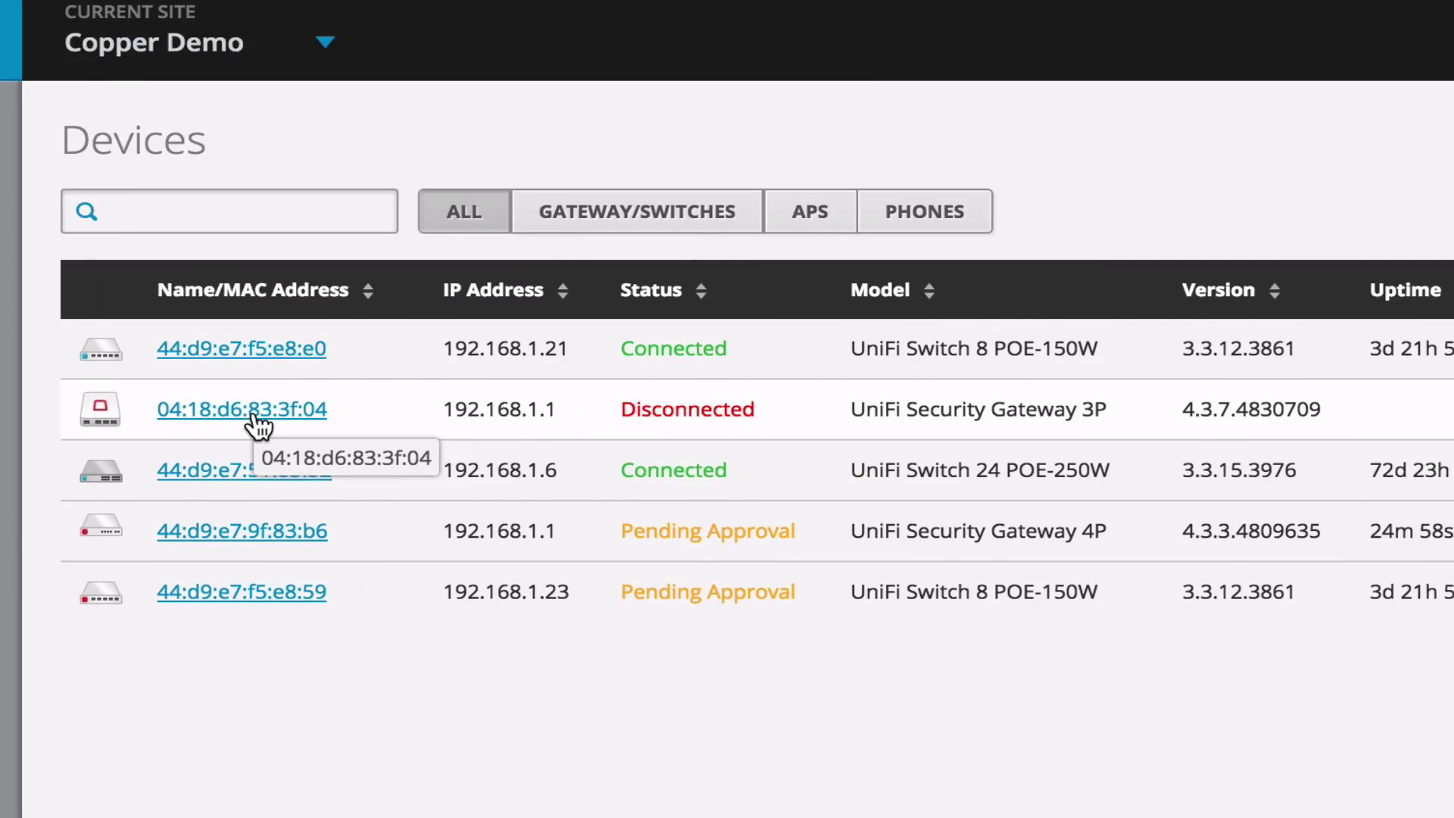
{"action": "left_click", "coordinate": [6, 581]}
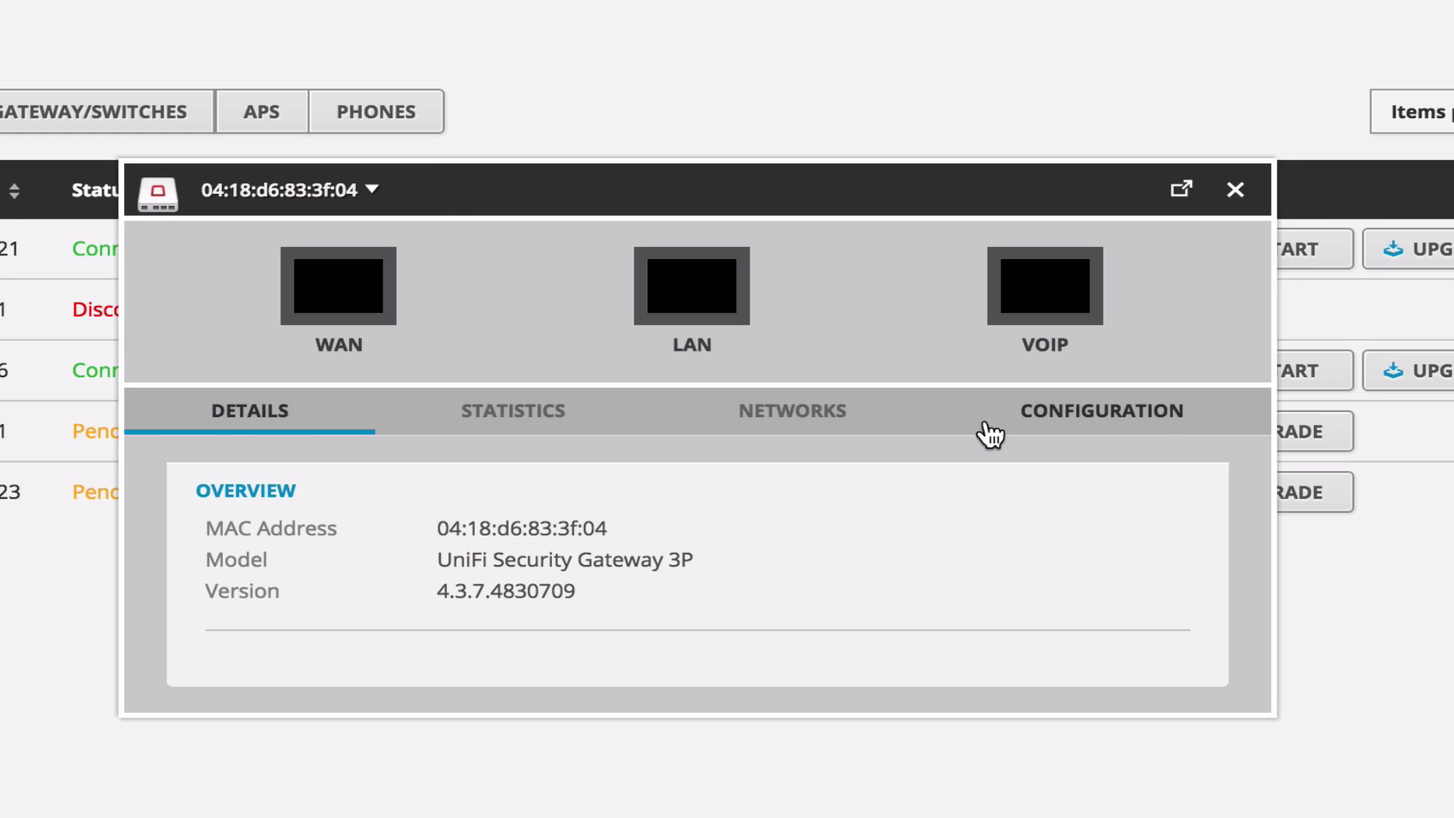
{"action": "left_click", "coordinate": [1081, 433]}
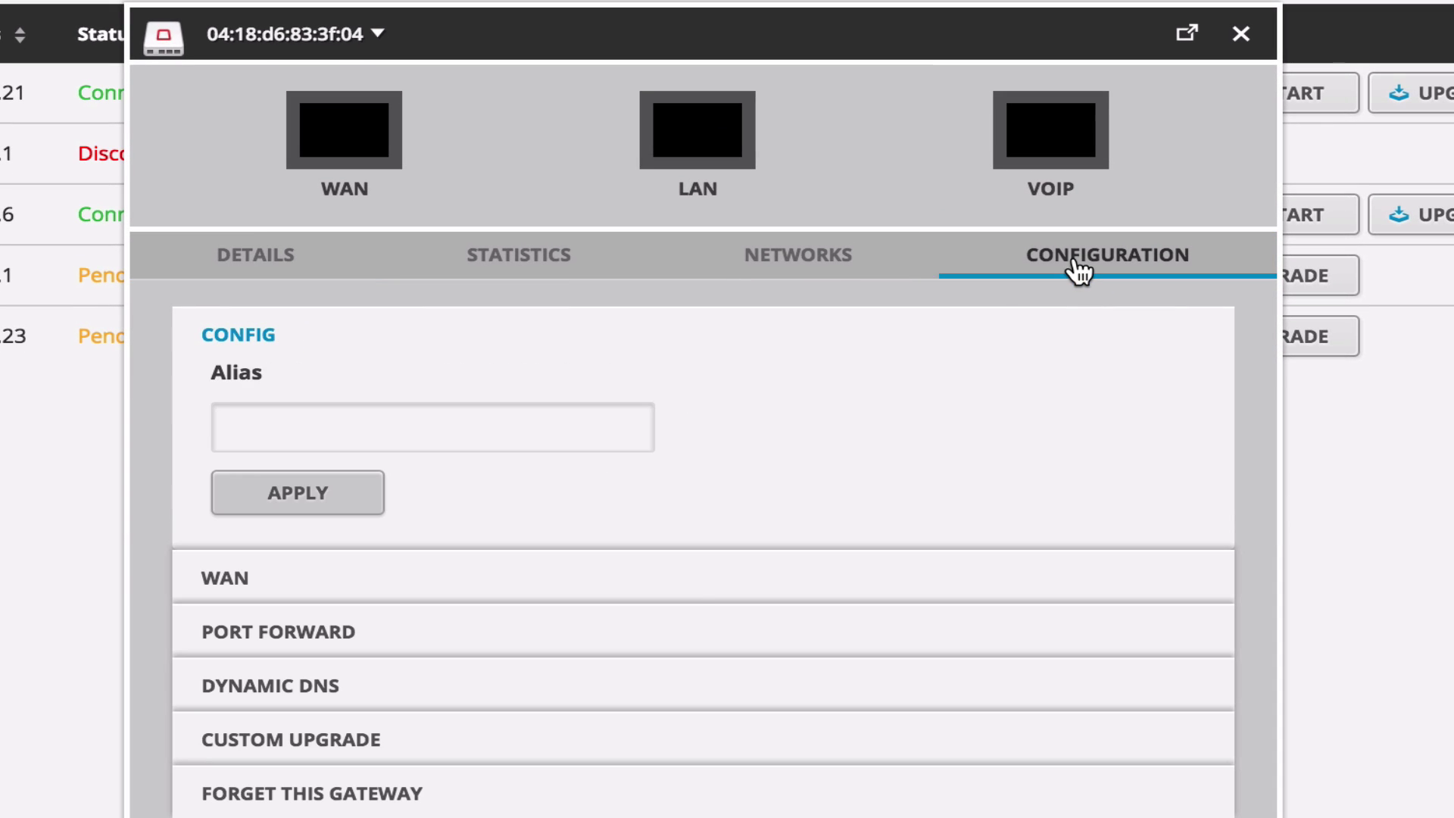
{"action": "left_click", "coordinate": [257, 808]}
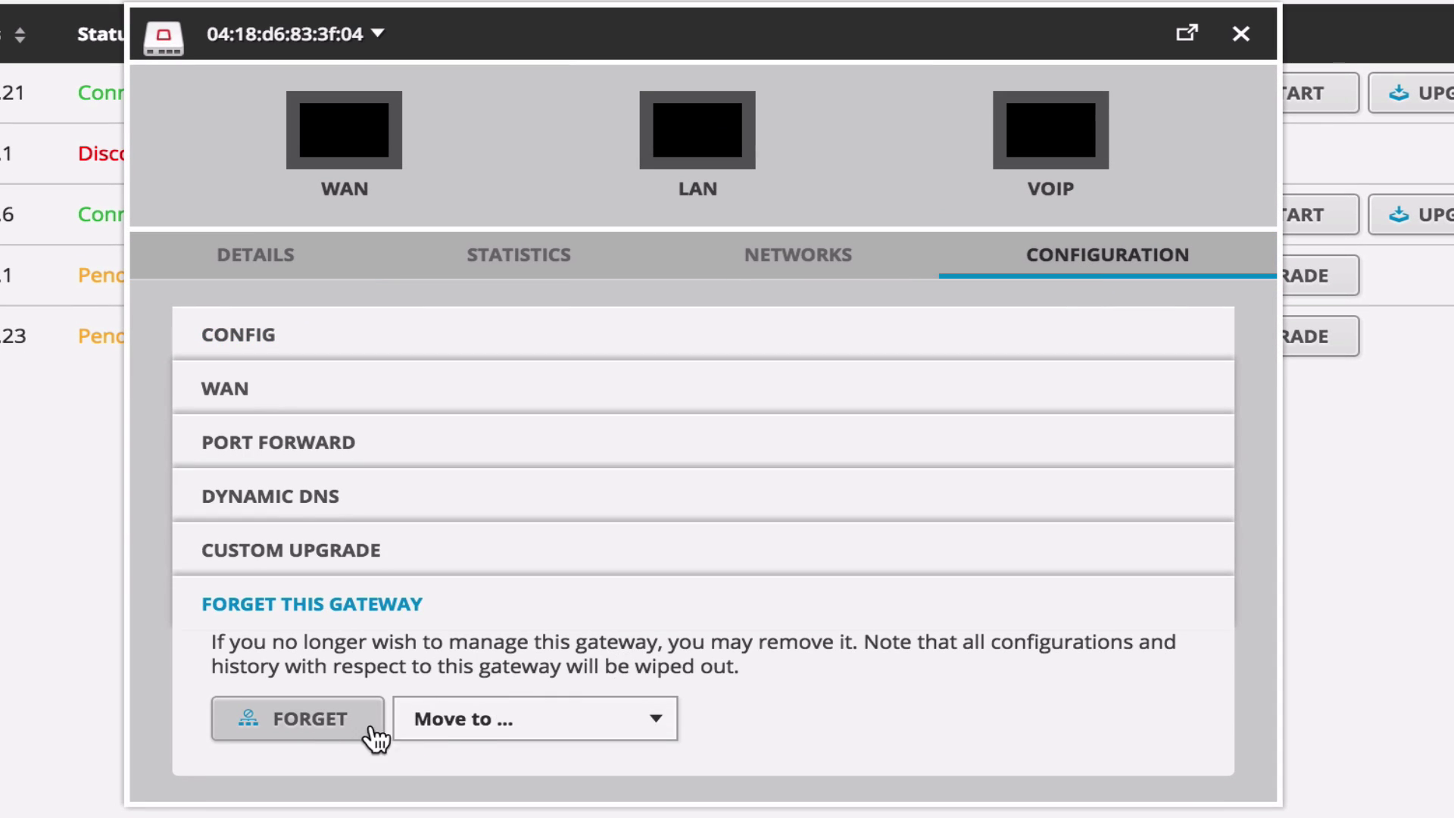
{"action": "left_click", "coordinate": [460, 729]}
{"action": "left_click", "coordinate": [744, 695]}
{"action": "left_click", "coordinate": [285, 719]}
{"action": "left_click", "coordinate": [492, 418]}
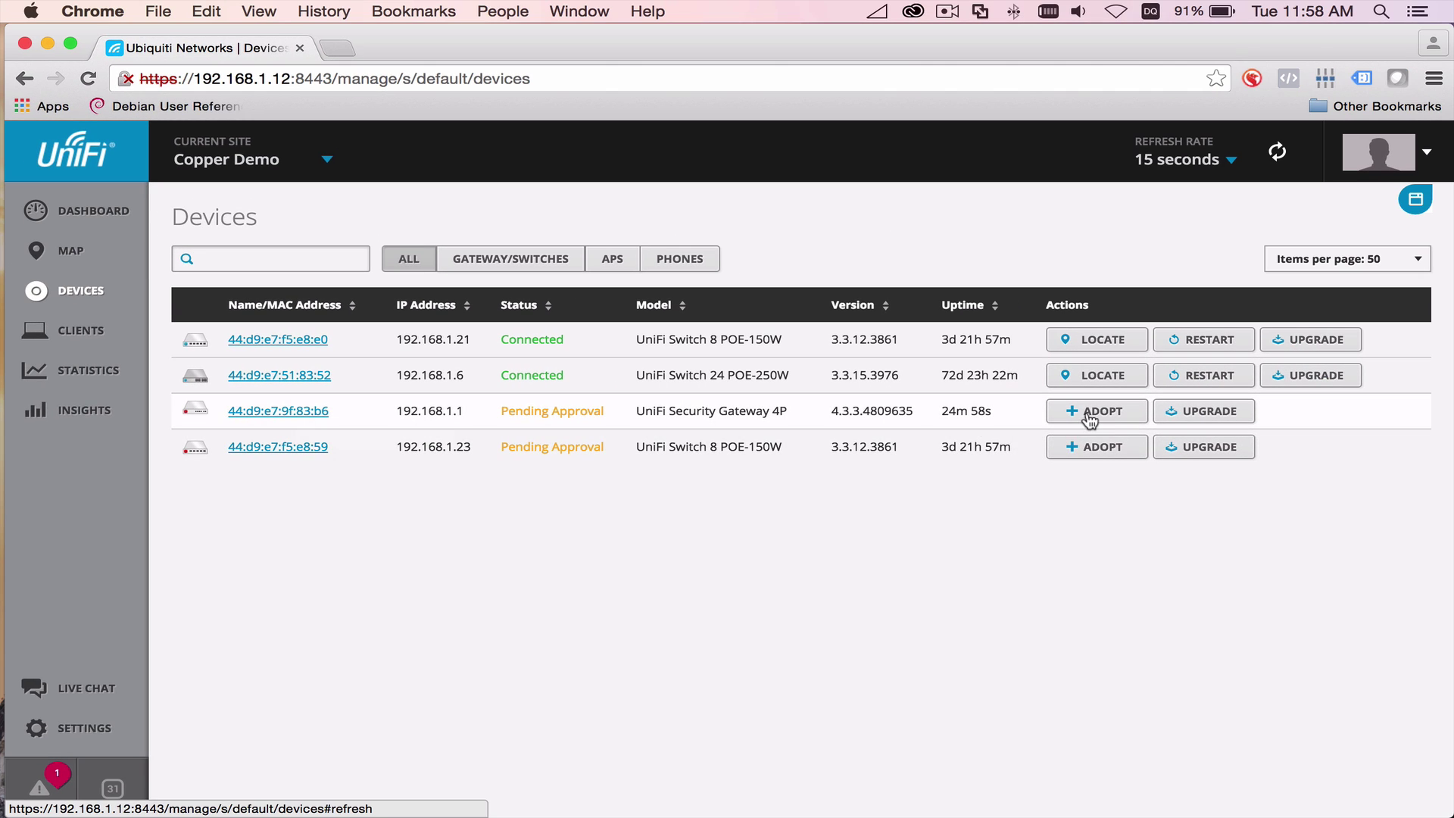
Step: Adopt the Security Gateway 4P at 192.168.1.1 and wait until it reads Connected
{"action": "left_click", "coordinate": [1091, 413]}
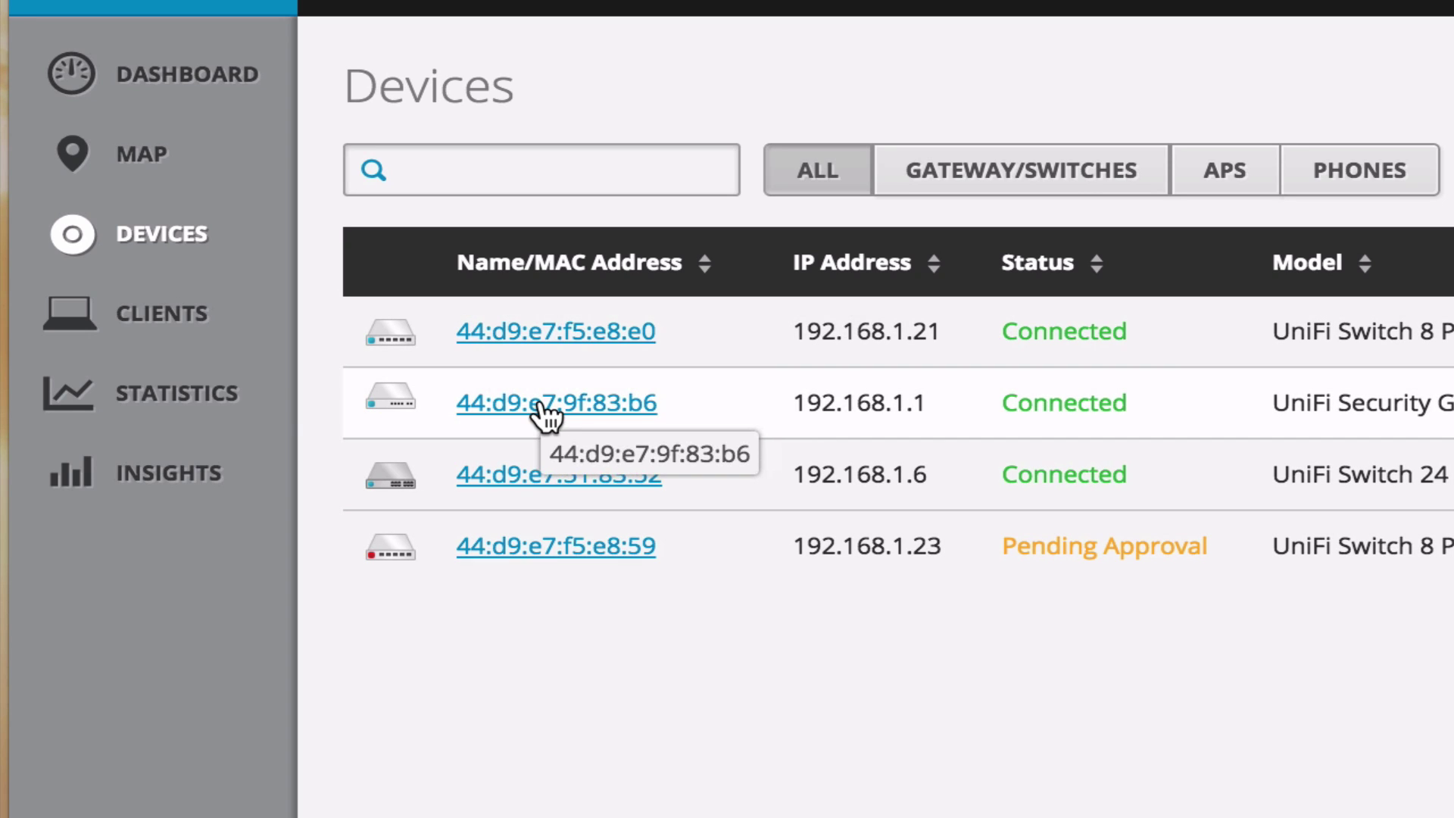
{"action": "left_click", "coordinate": [540, 409]}
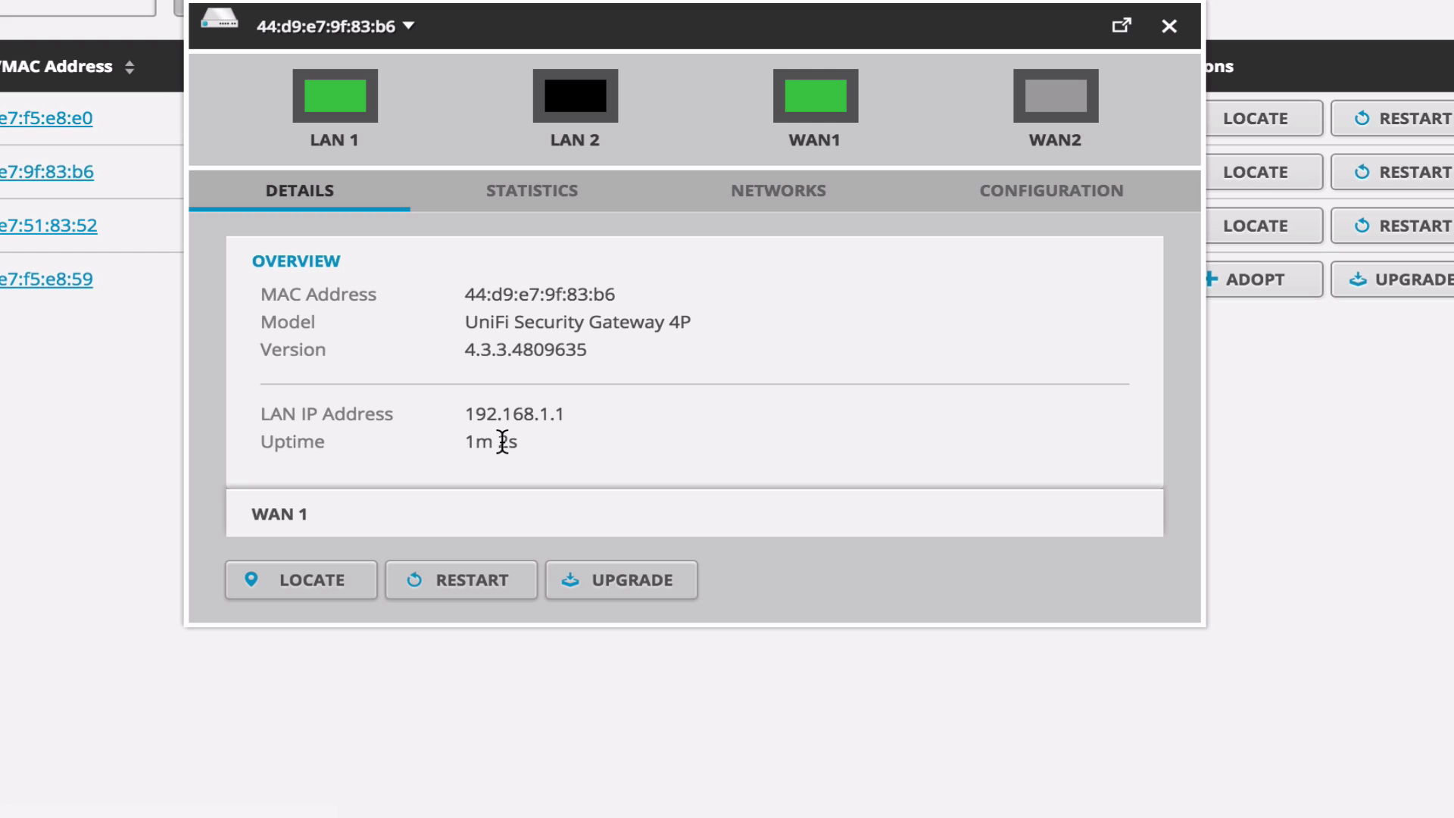
{"action": "left_click", "coordinate": [288, 521]}
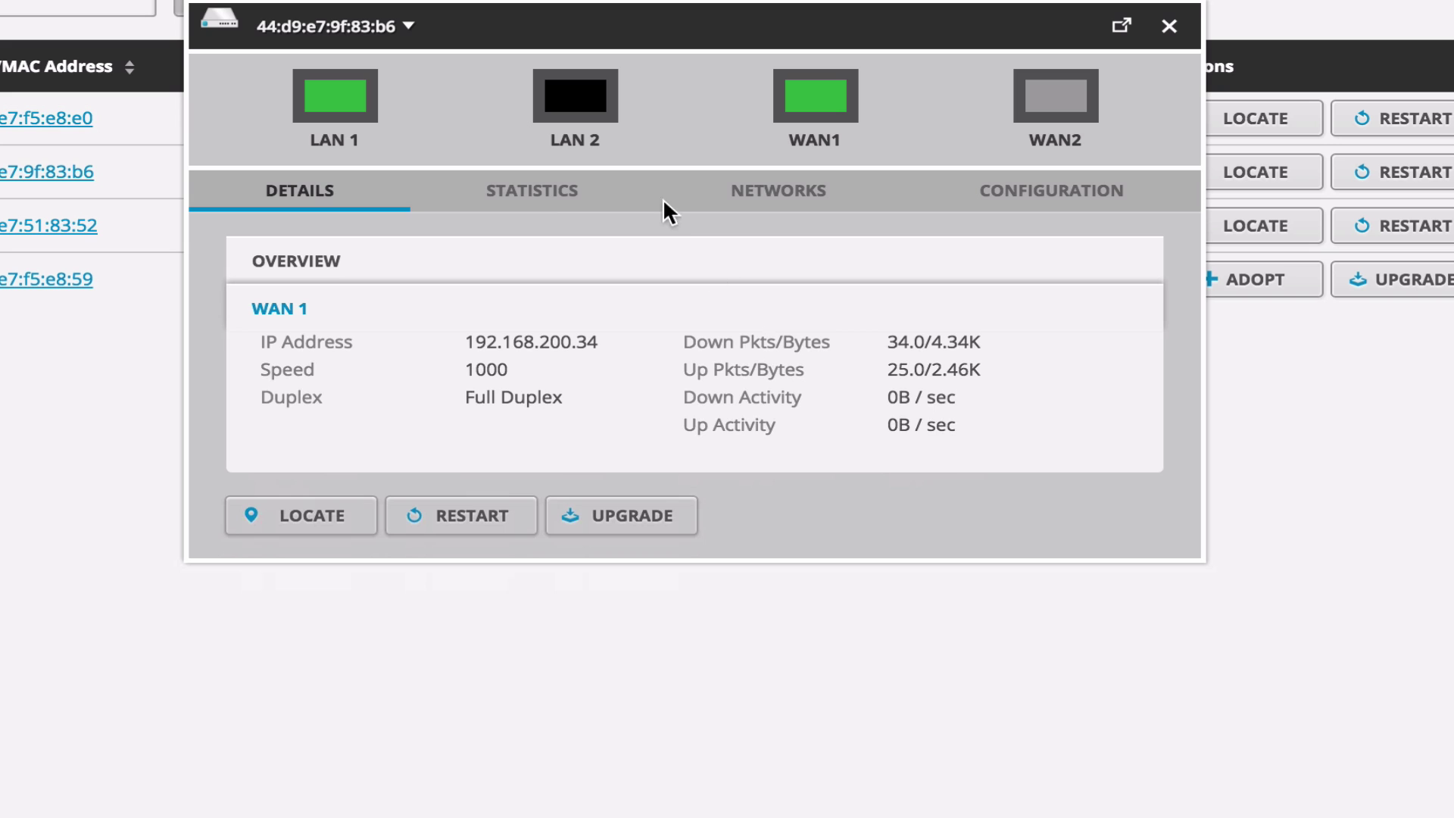
{"action": "left_click", "coordinate": [545, 196]}
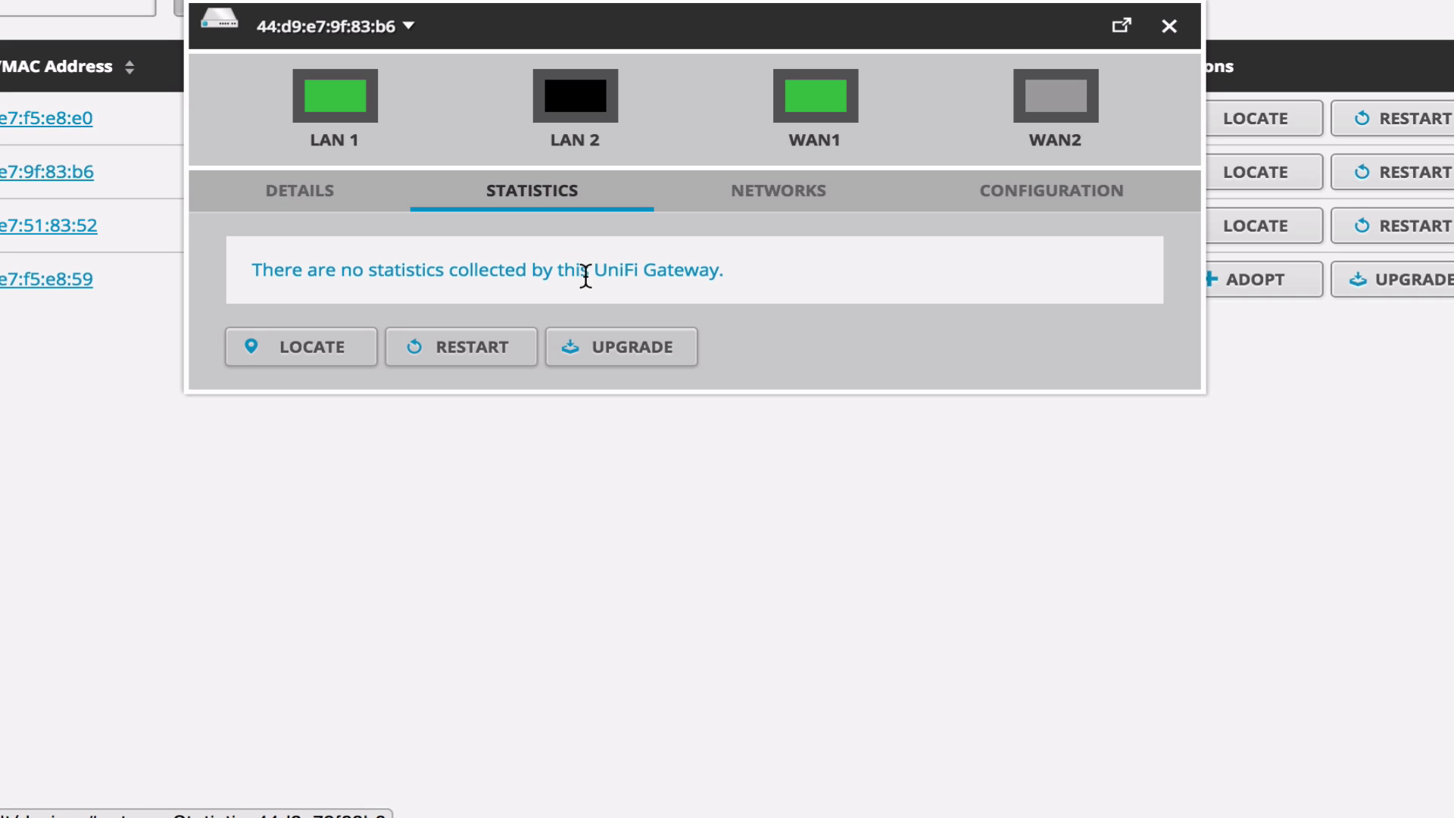
{"action": "left_click", "coordinate": [796, 215]}
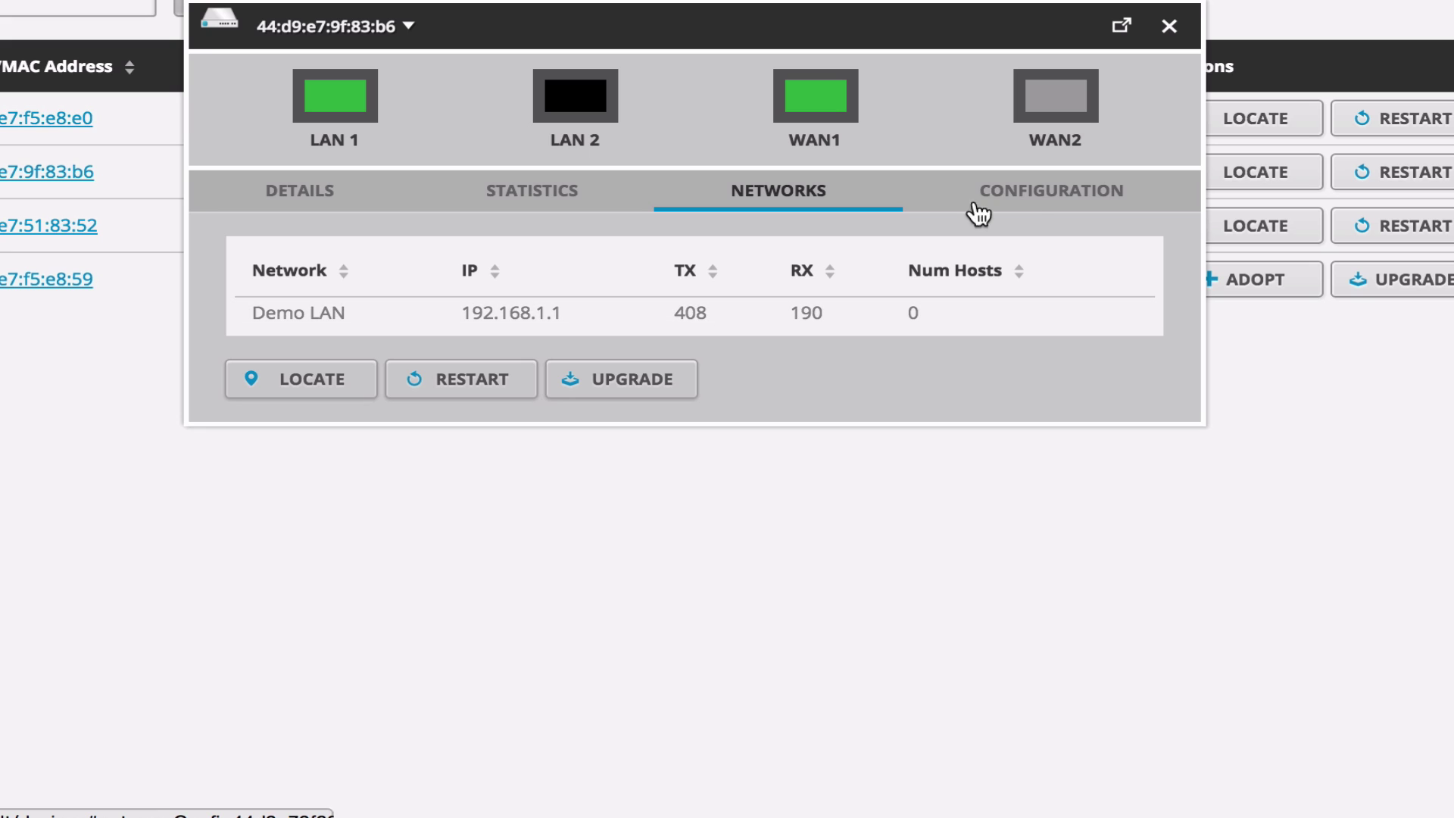
{"action": "left_click", "coordinate": [1031, 200]}
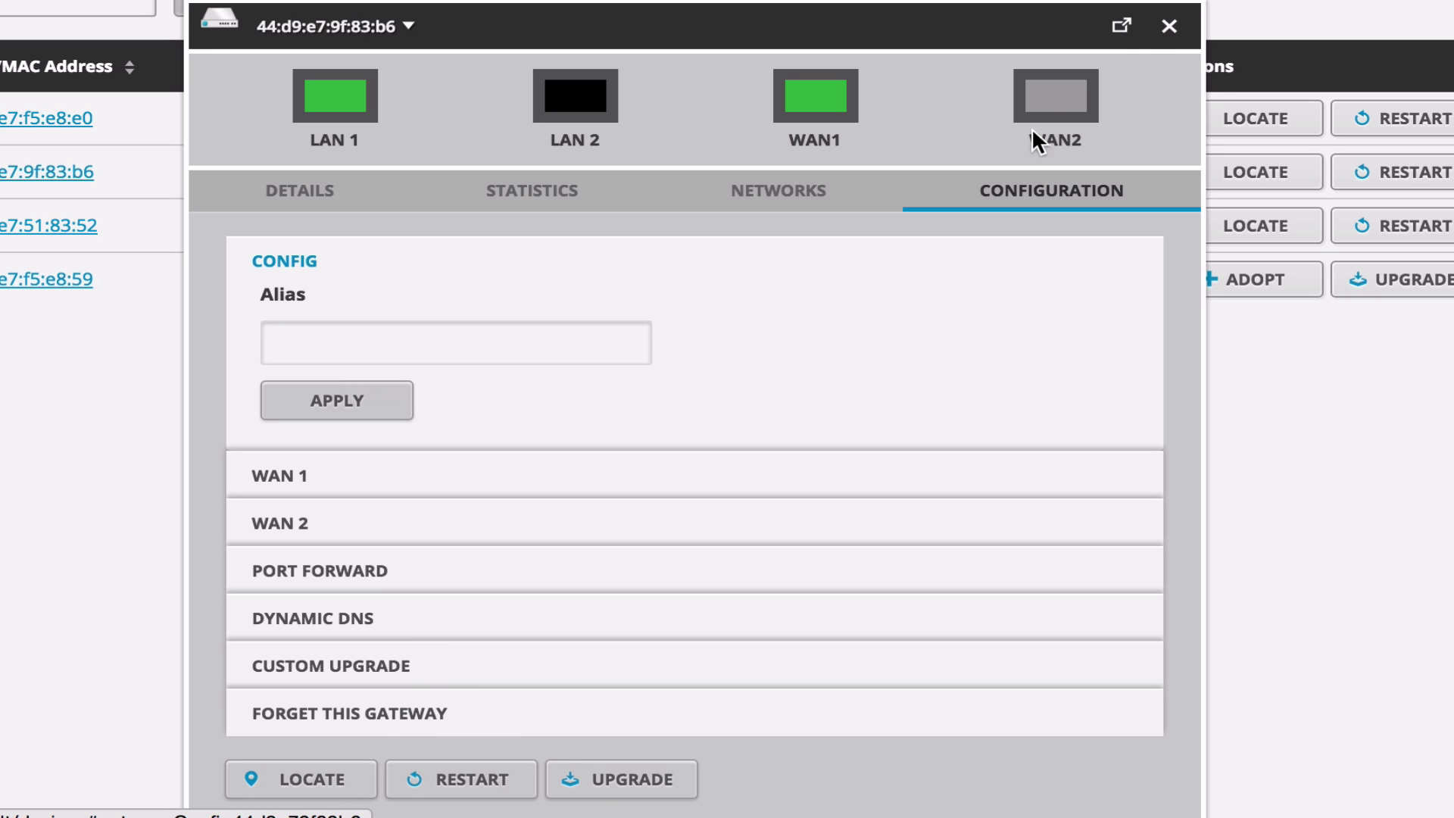
Step: Start and confirm a firmware upgrade of the Security Gateway 4P from its configuration panel
{"action": "left_click", "coordinate": [1170, 26]}
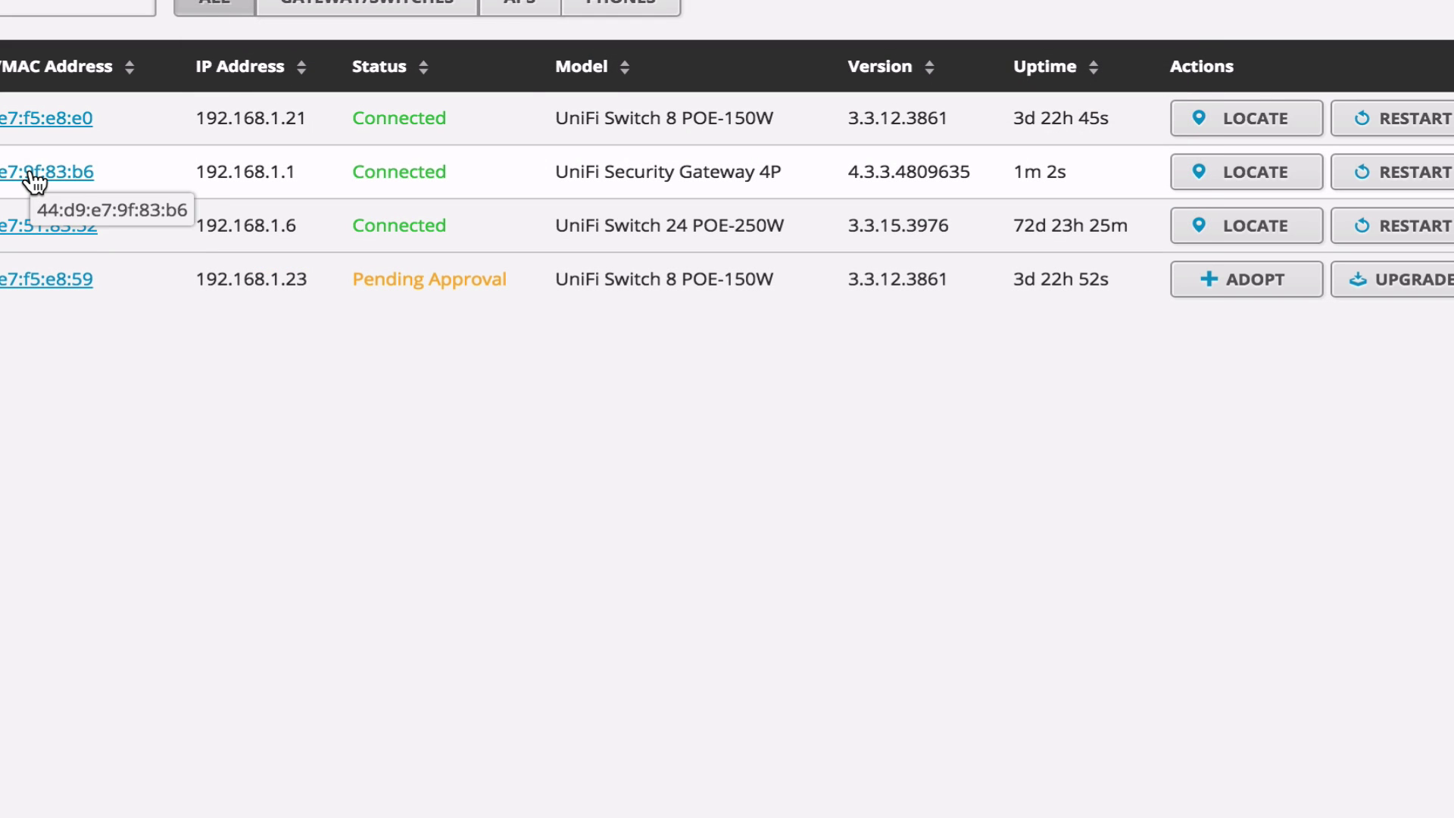
{"action": "left_click", "coordinate": [32, 175]}
{"action": "left_click", "coordinate": [1014, 200]}
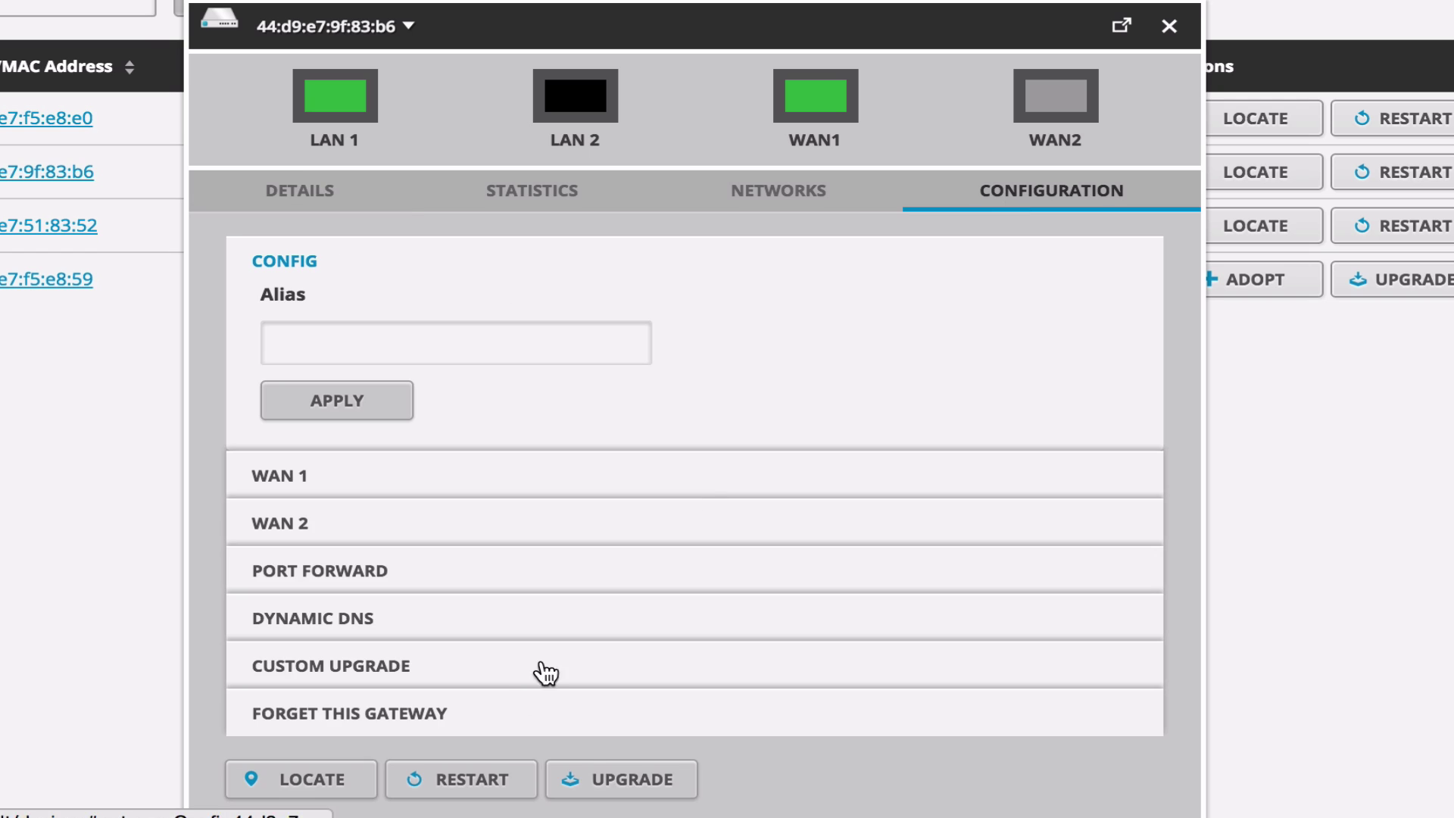
{"action": "left_click", "coordinate": [598, 778]}
{"action": "left_click", "coordinate": [754, 383]}
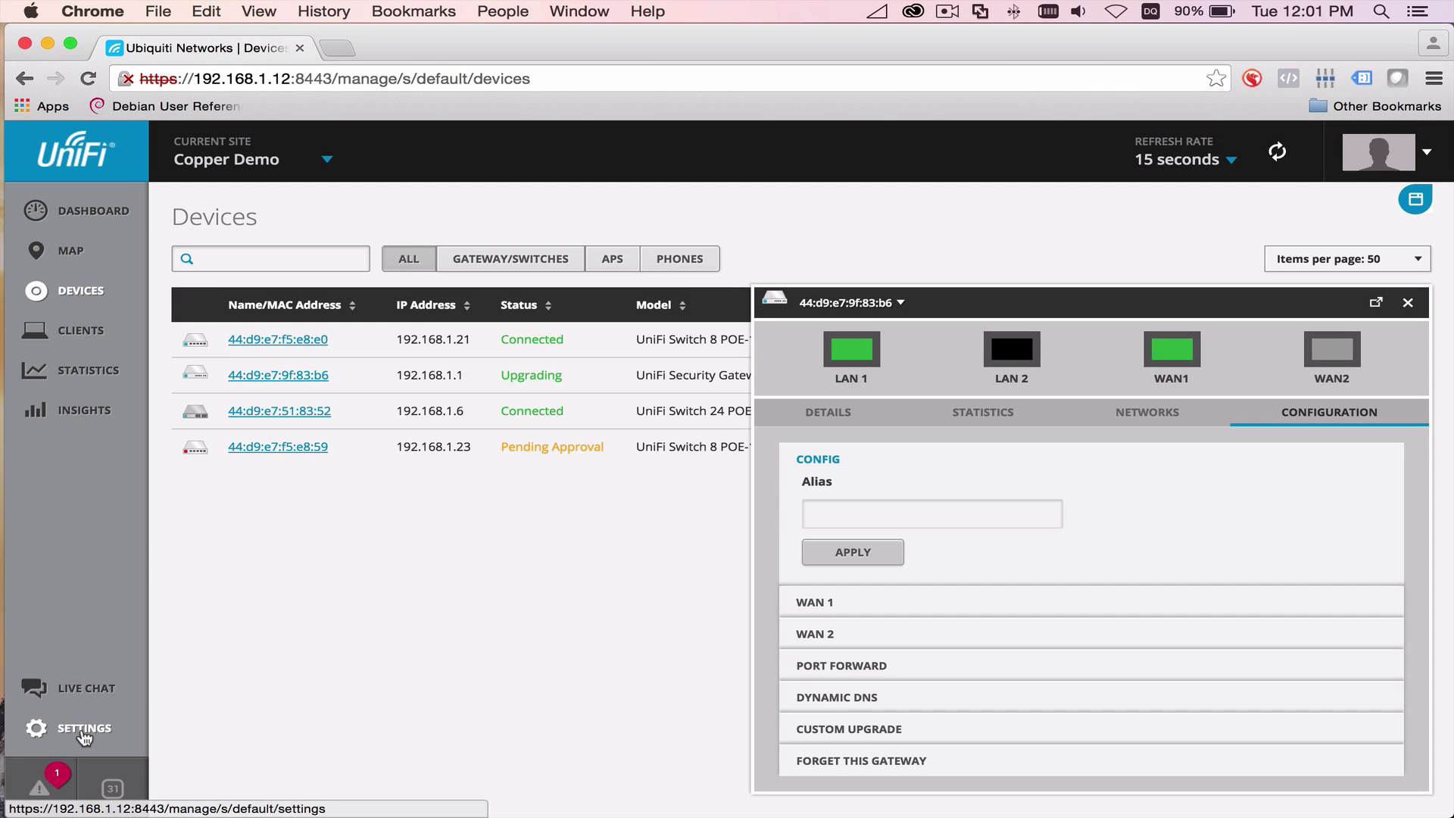
Step: Look over the controller's Settings > Maintenance page, then close Settings
{"action": "left_click", "coordinate": [83, 731]}
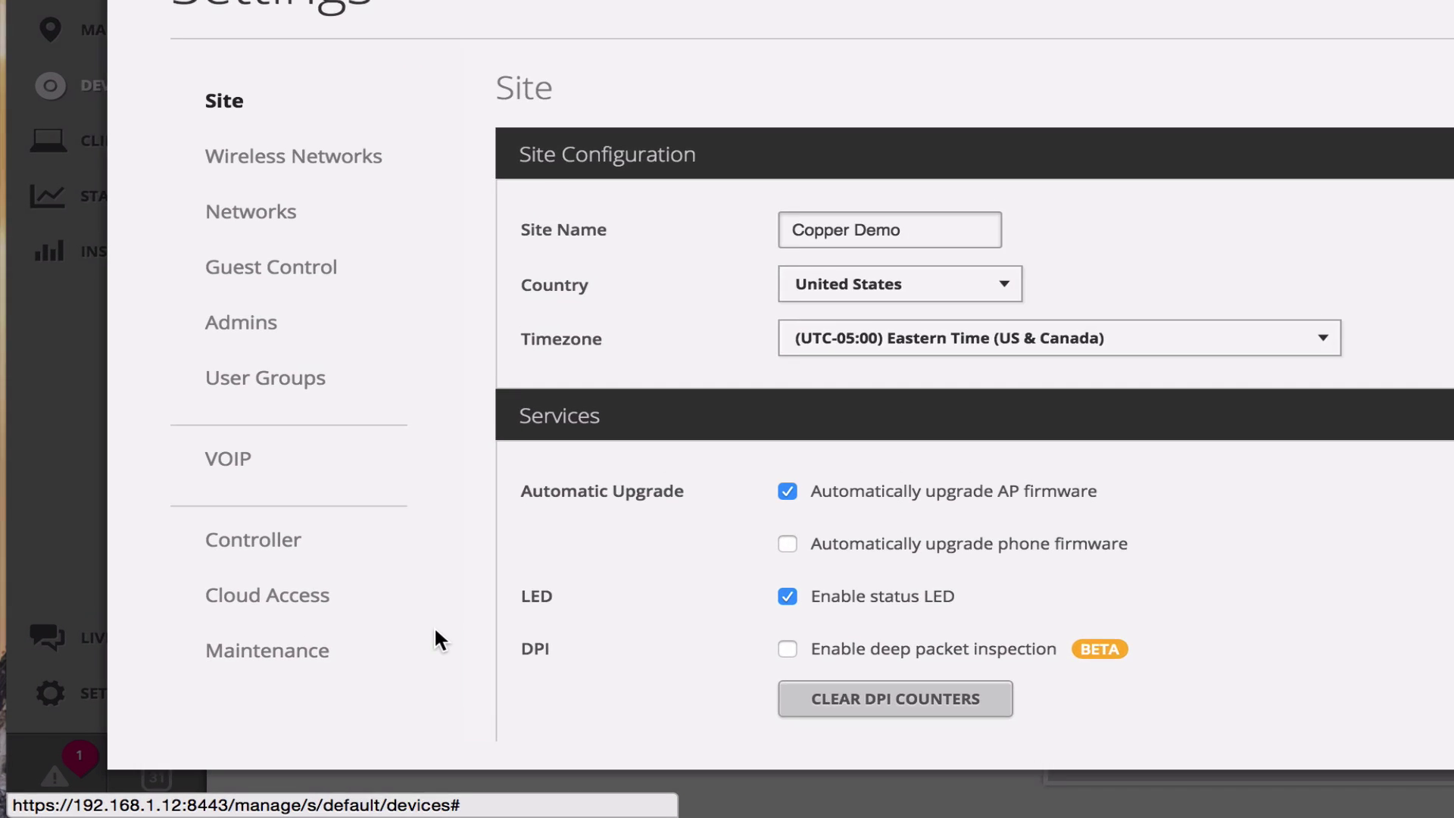
{"action": "left_click", "coordinate": [270, 627]}
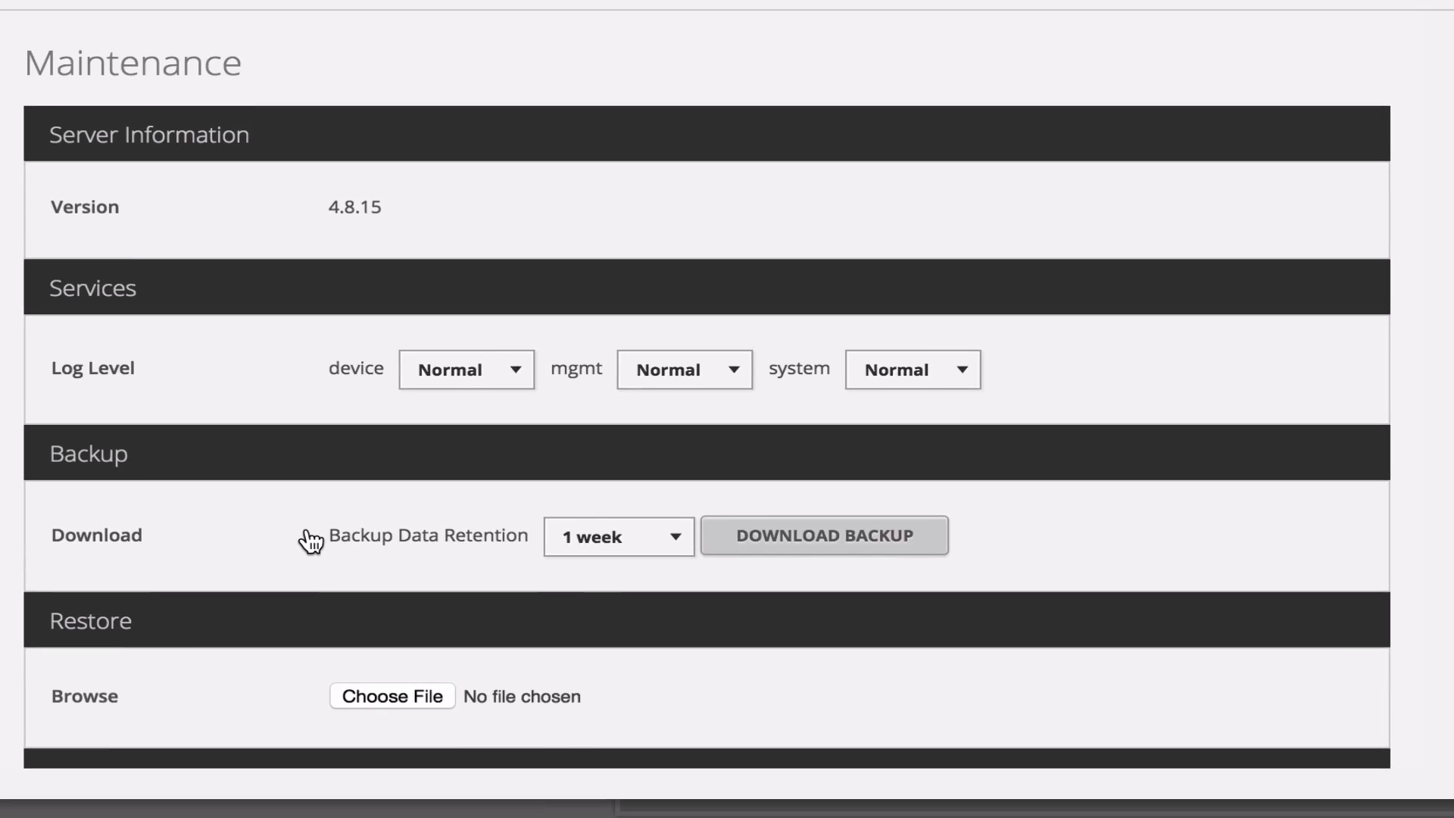
{"action": "scroll", "coordinate": [822, 540], "scroll_direction": "down", "scroll_amount": 5}
{"action": "scroll", "coordinate": [306, 528], "scroll_direction": "down", "scroll_amount": 3}
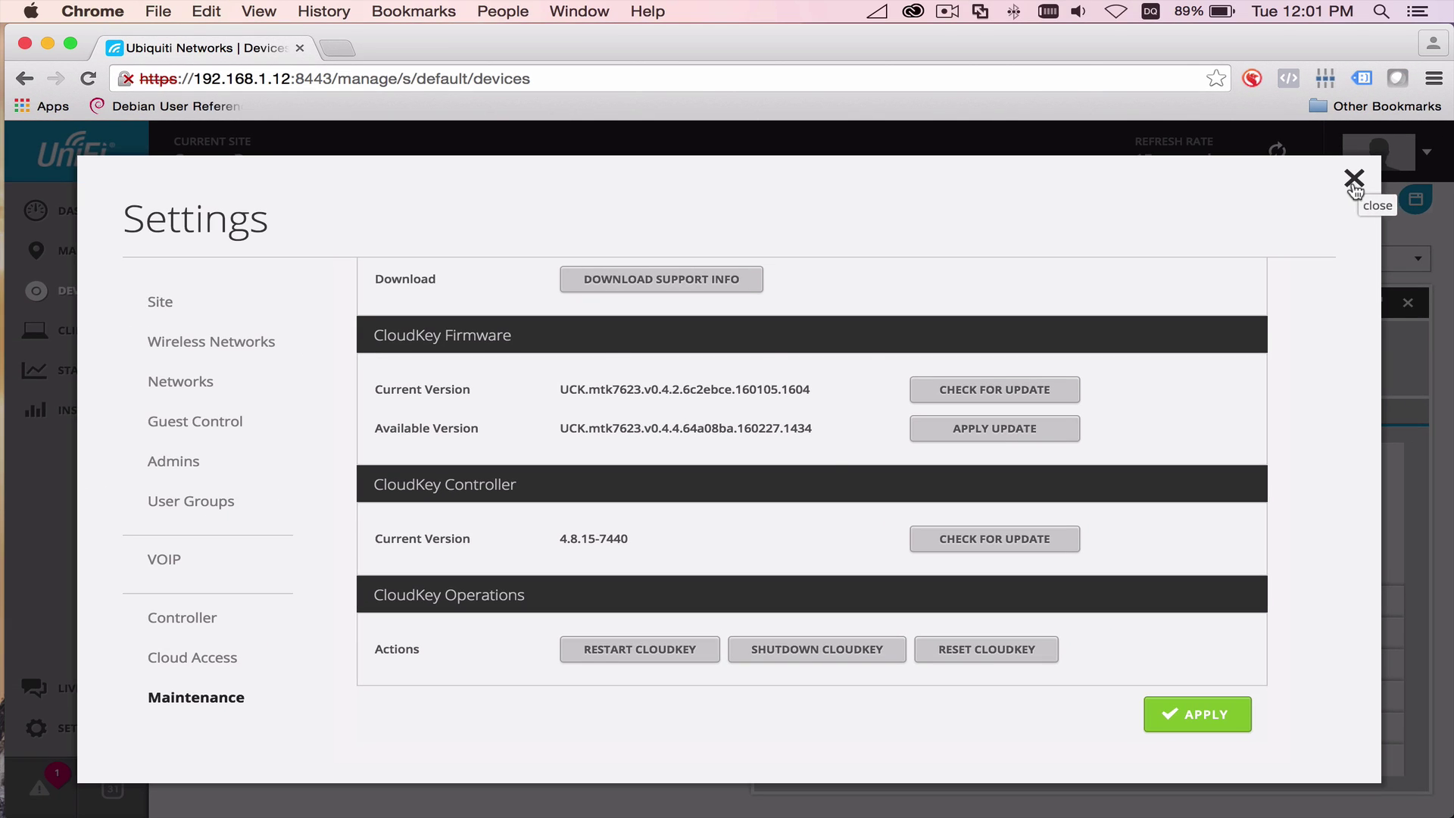
{"action": "left_click", "coordinate": [1354, 182]}
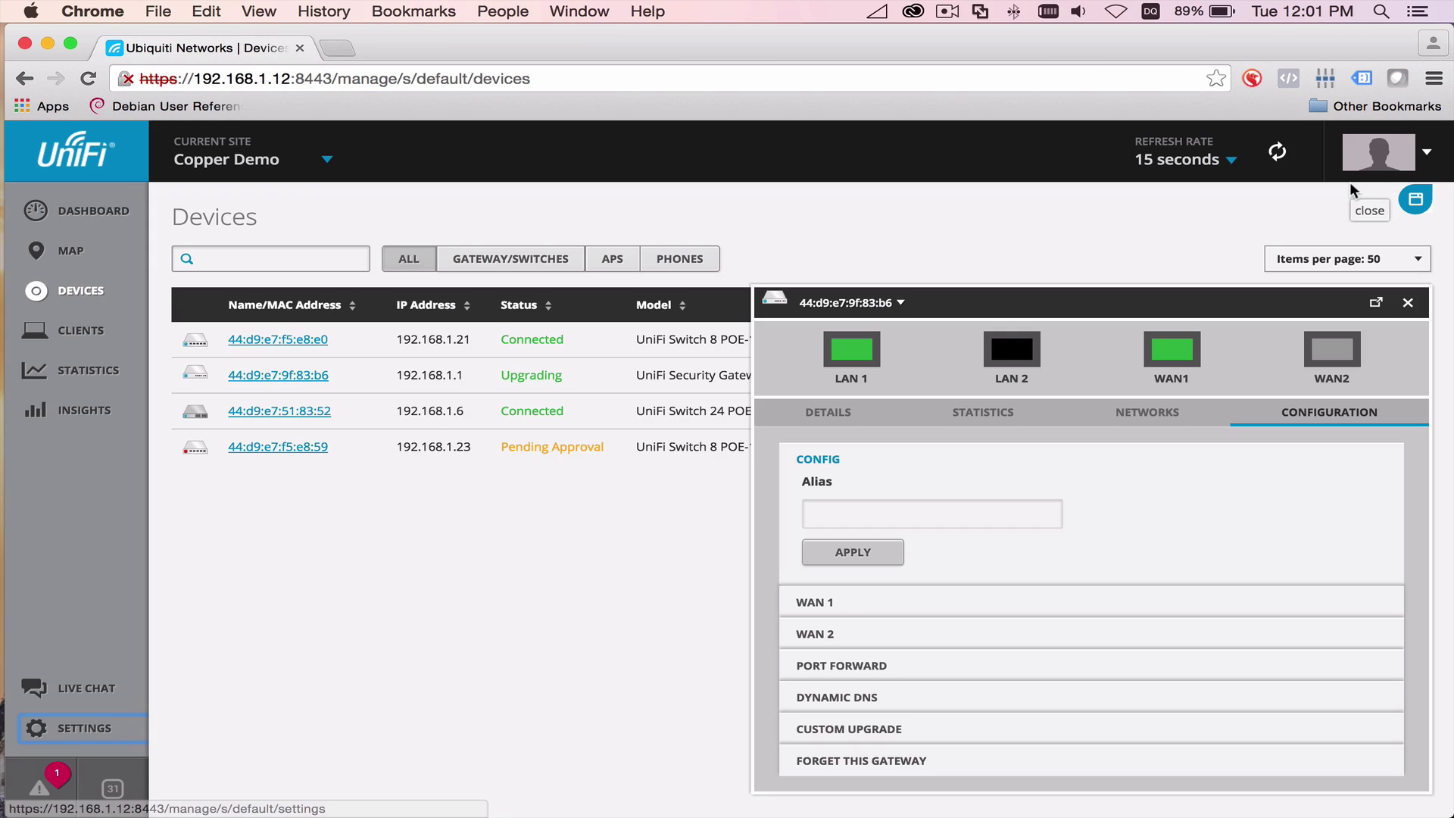
Step: Close the 4P gateway's details while it provisions on firmware 4.3.12.4858351
{"action": "left_click", "coordinate": [1413, 301]}
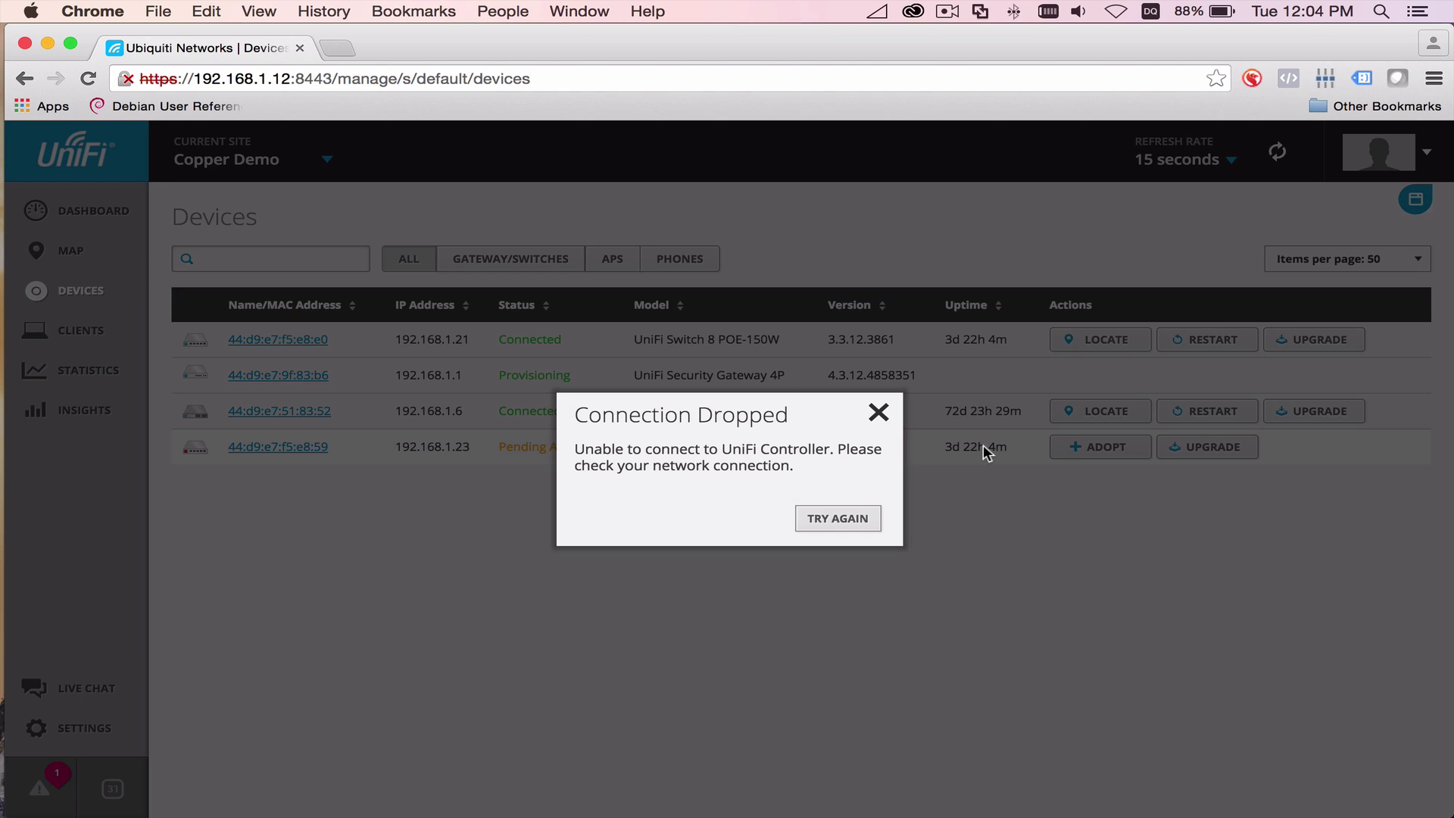
Step: Retry the dropped controller connection to bring back the device list
{"action": "left_click", "coordinate": [837, 518]}
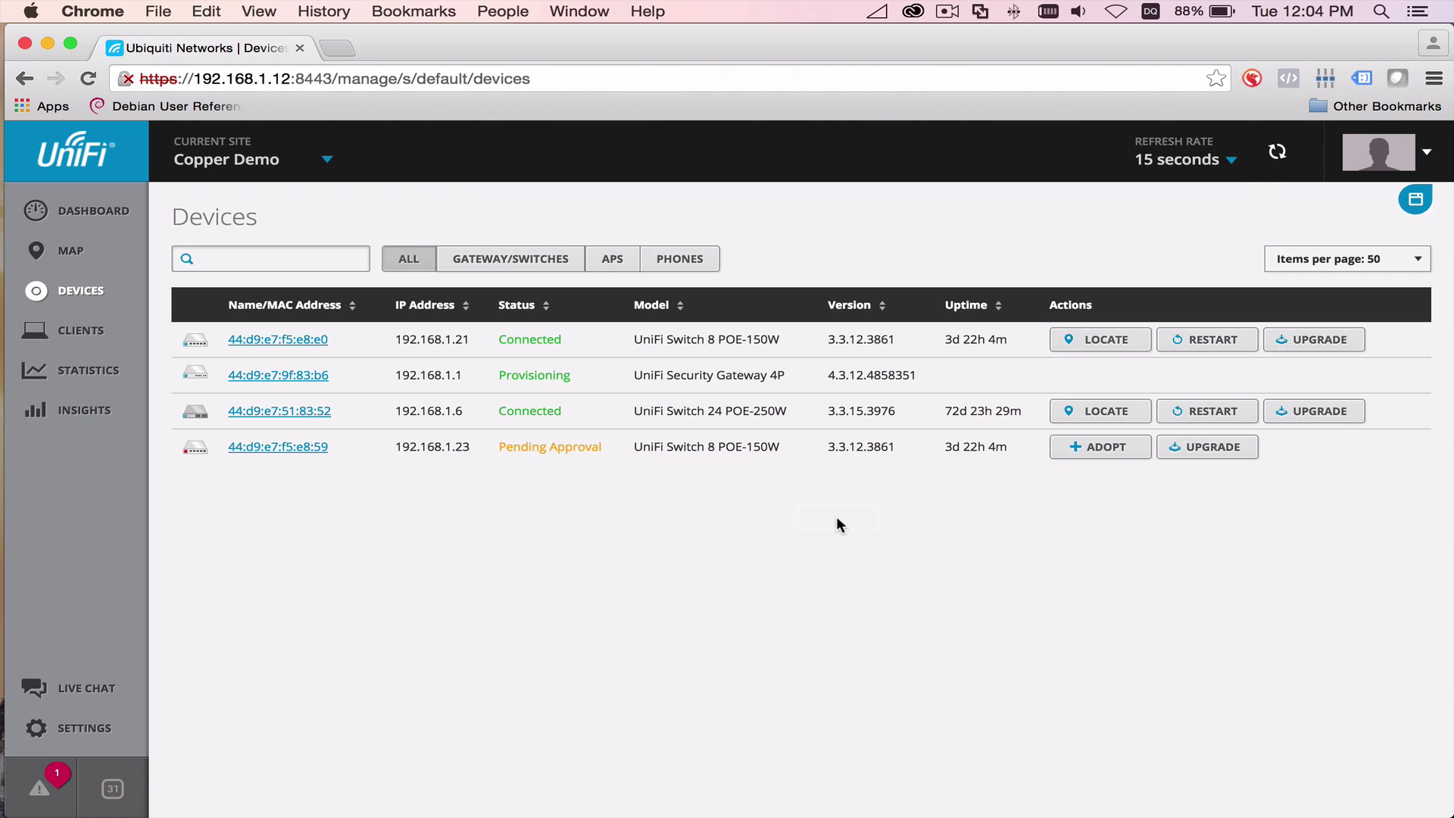